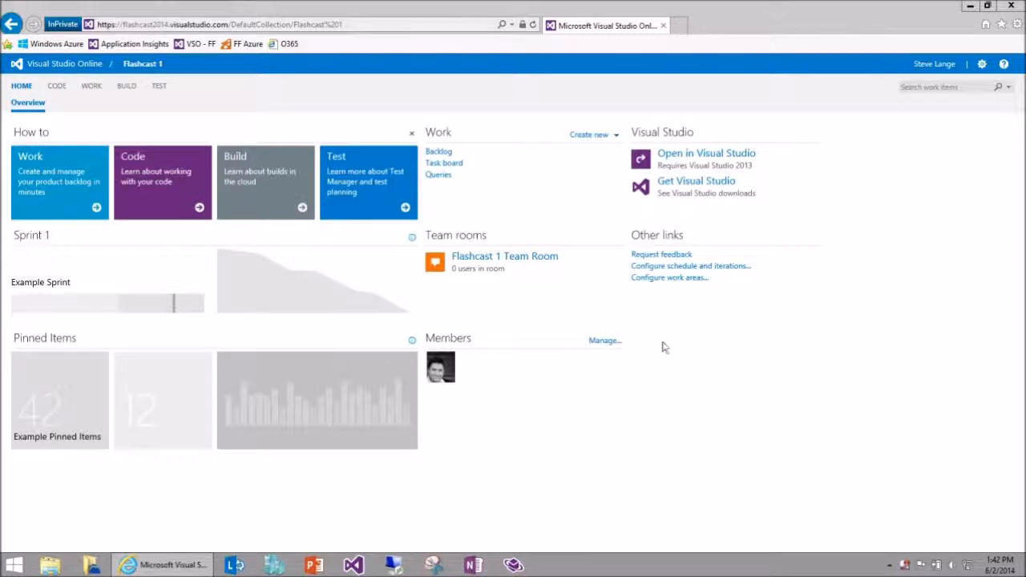
Schedule the Sprint 1 iteration with a start date of 6/2/2014 and an end date of 6/13/2014.
left_click(671, 269)
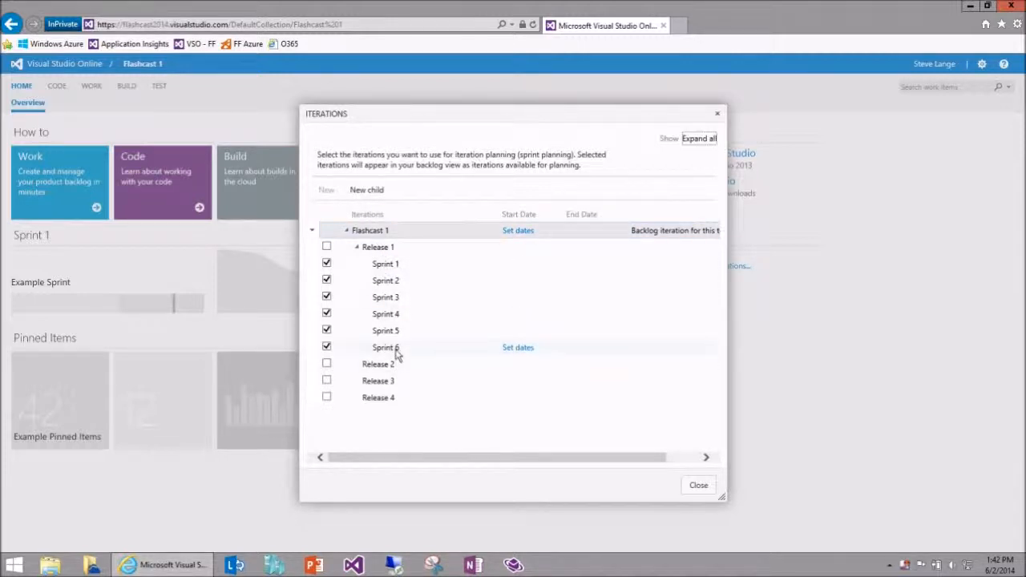
left_click(417, 270)
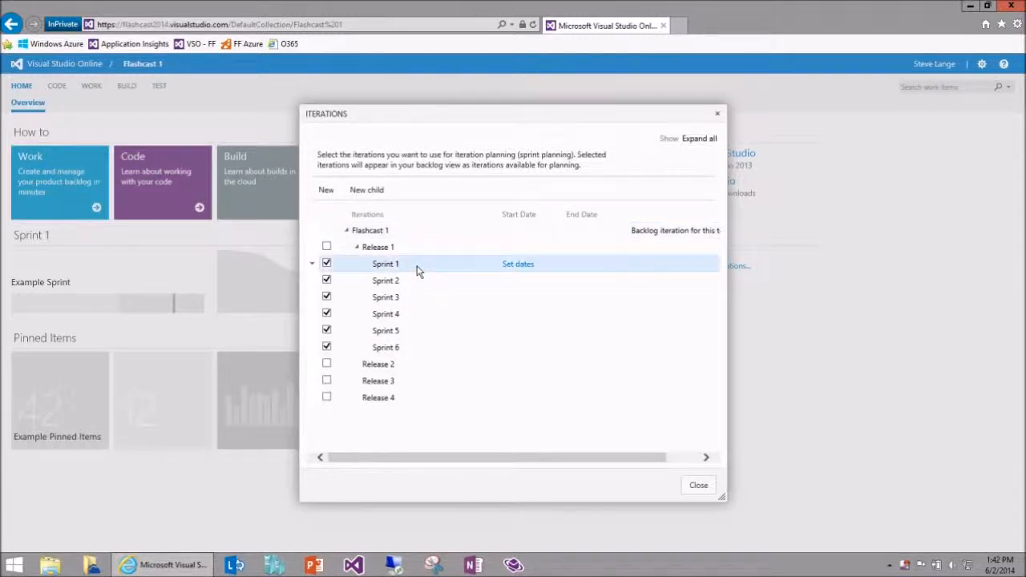
left_click(518, 266)
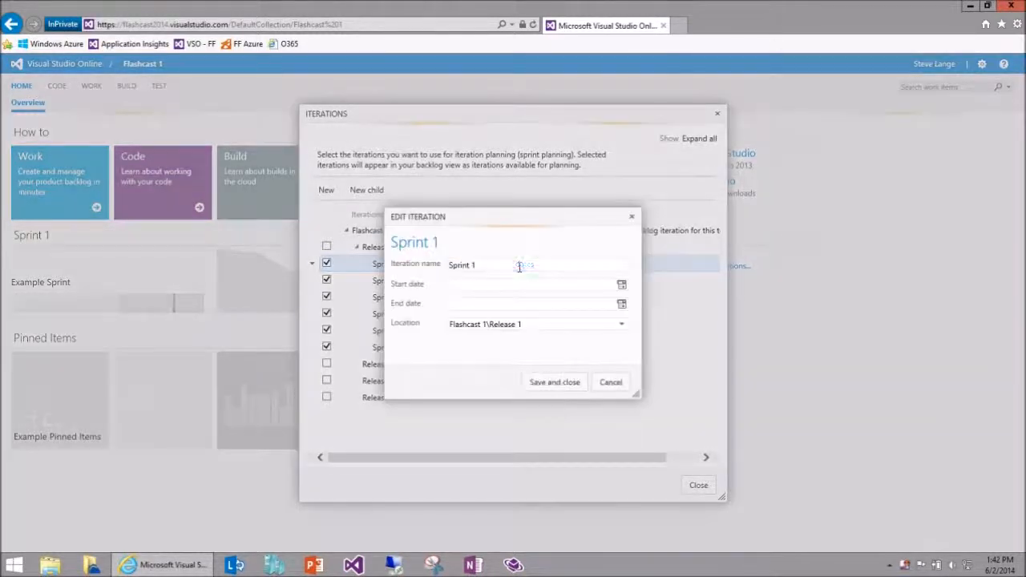
left_click(622, 286)
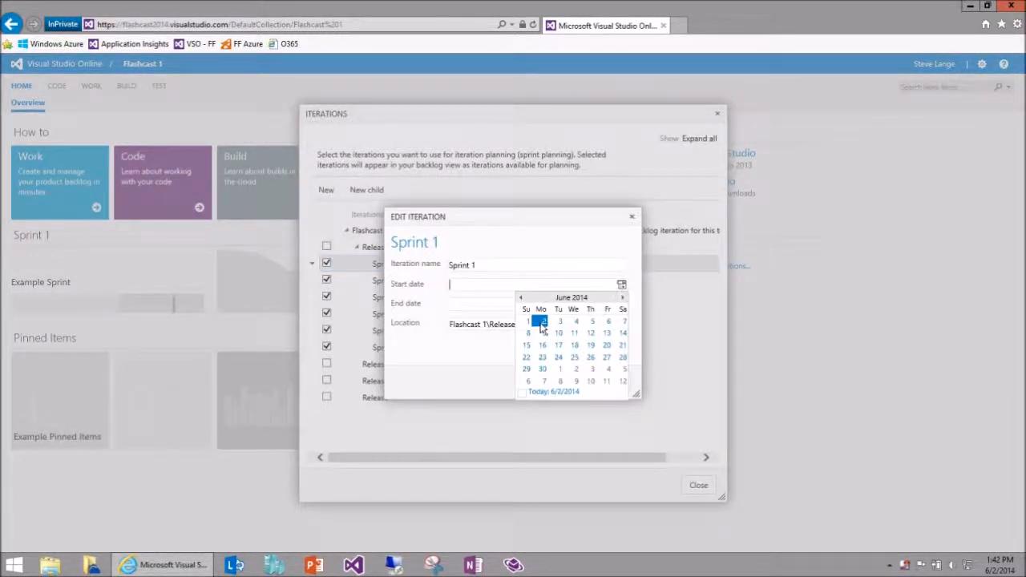
left_click(542, 322)
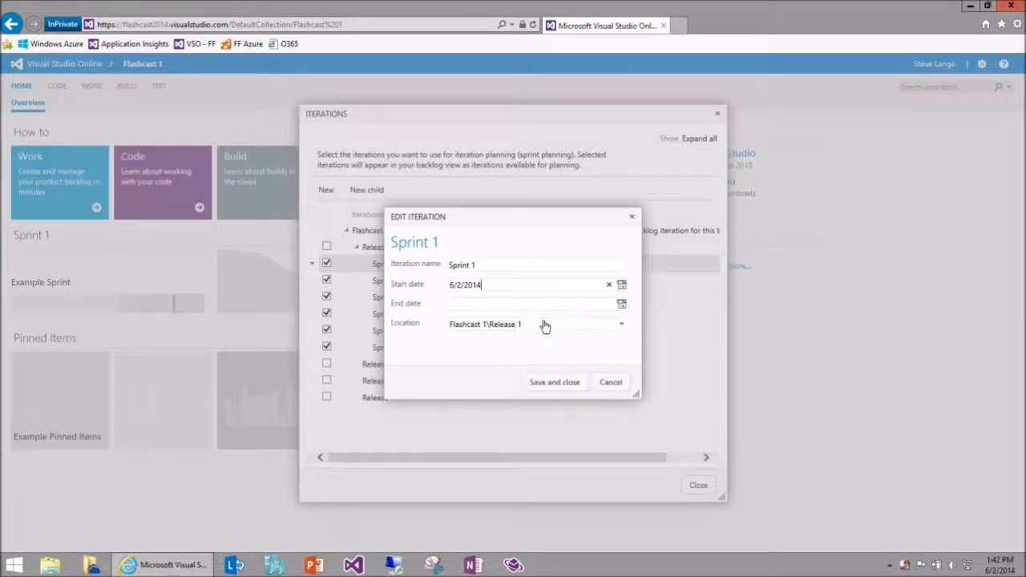
left_click(621, 305)
left_click(607, 354)
left_click(554, 383)
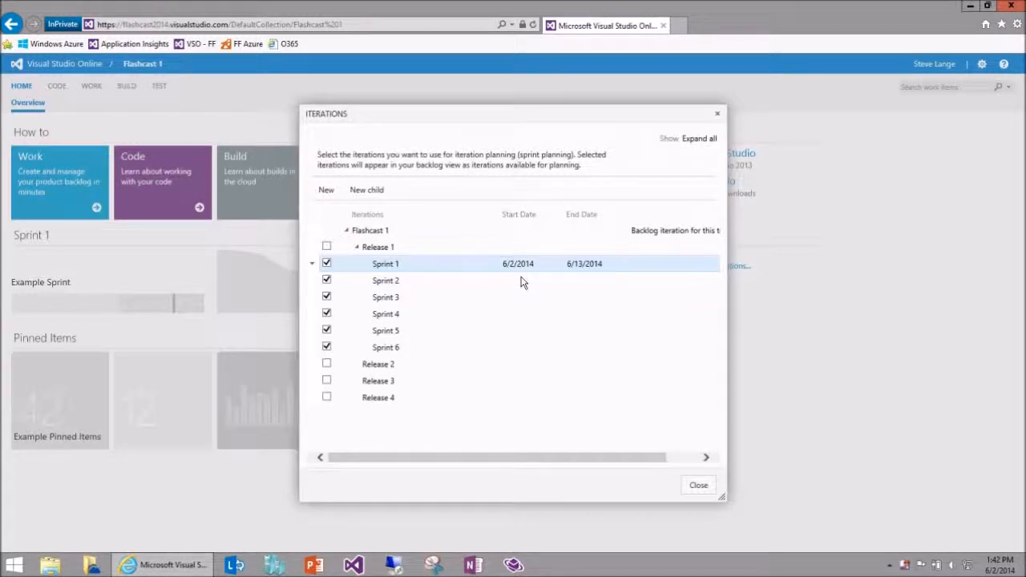
left_click(699, 486)
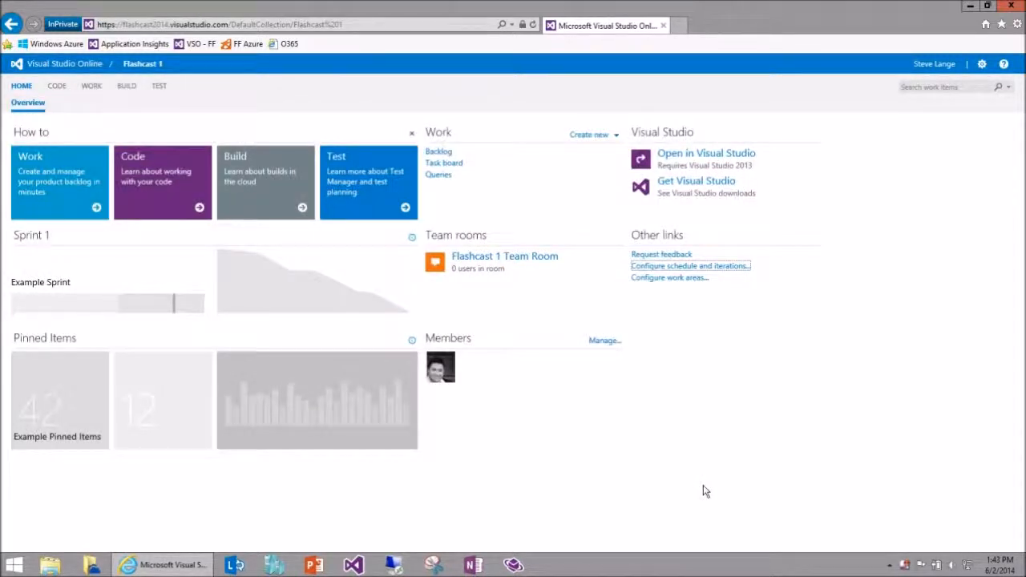
left_click(381, 242)
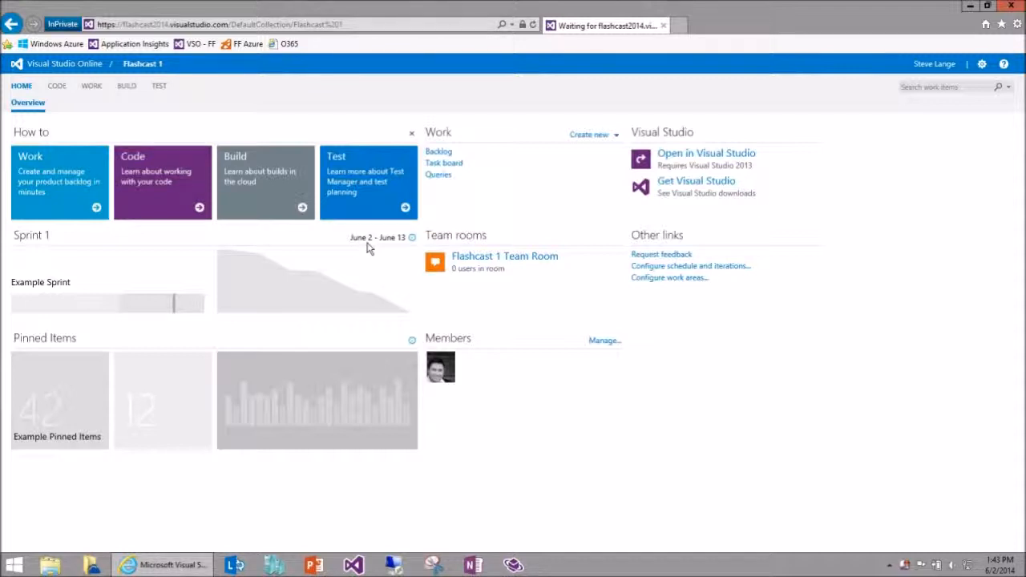
Add a Product Backlog Item titled "Sample product backlog item #1" to the project's backlog.
left_click(440, 157)
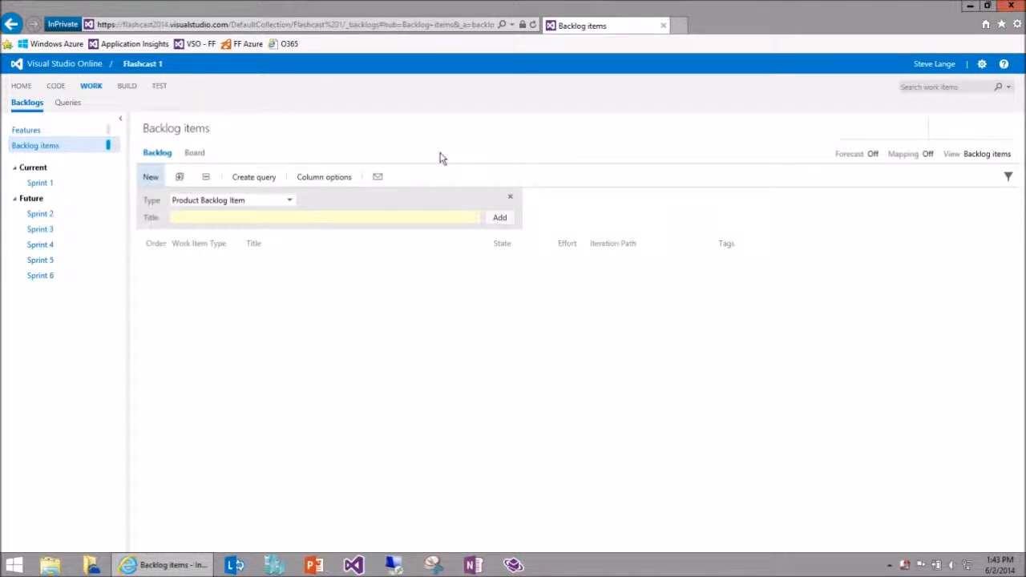
left_click(290, 205)
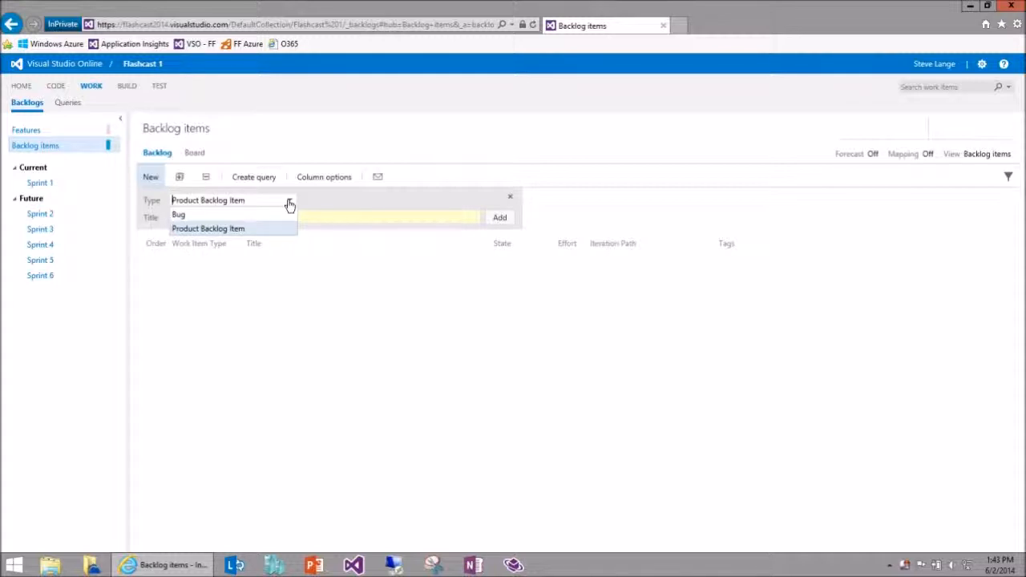
left_click(350, 215)
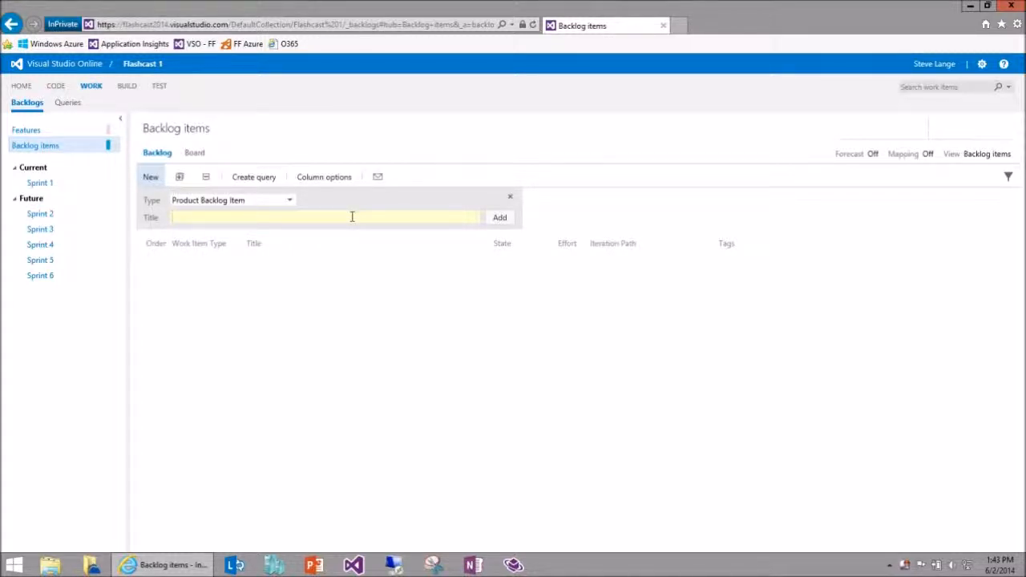
type("Sample product ")
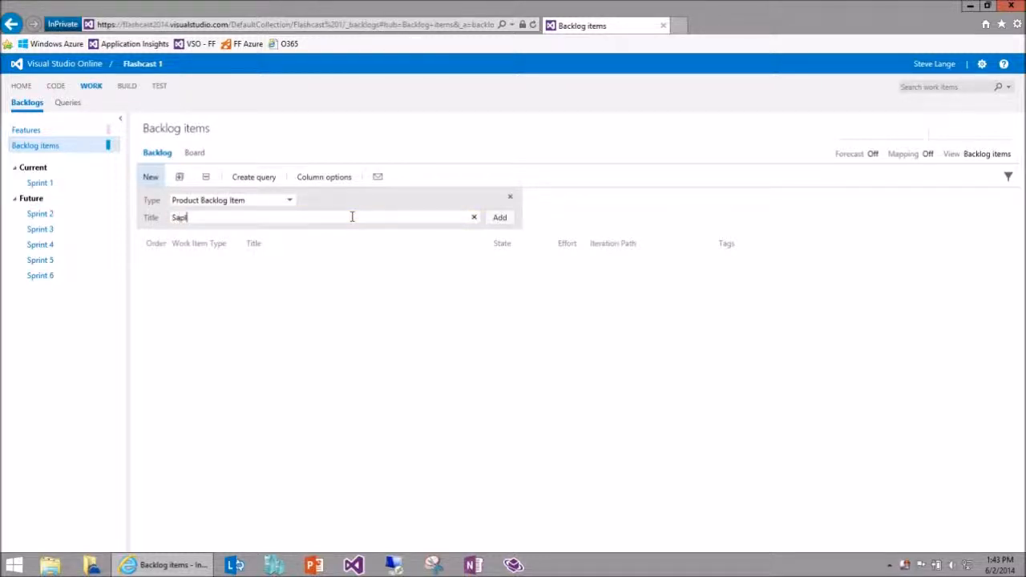
type("backlog item @")
key("BackSpace")
type("#1")
key("Return")
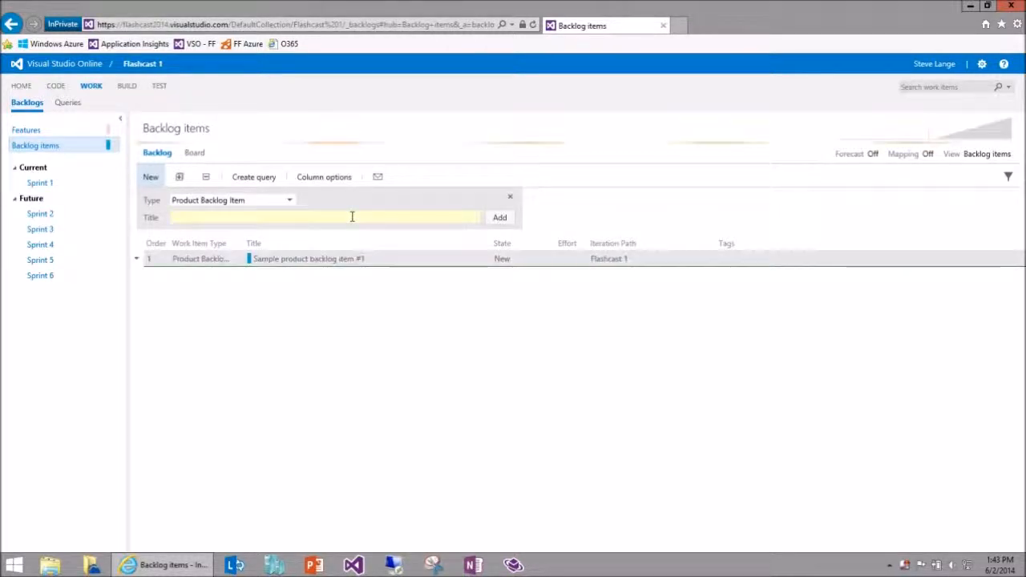
Add a second Product Backlog Item titled "Sample product backlog item #2".
type("Sample product backlog item #2")
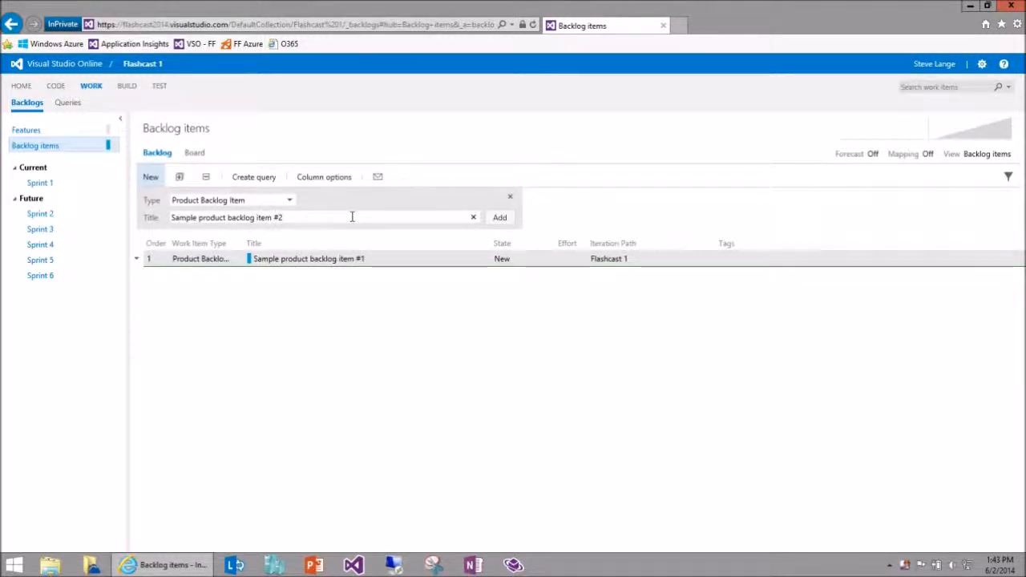
key("Return")
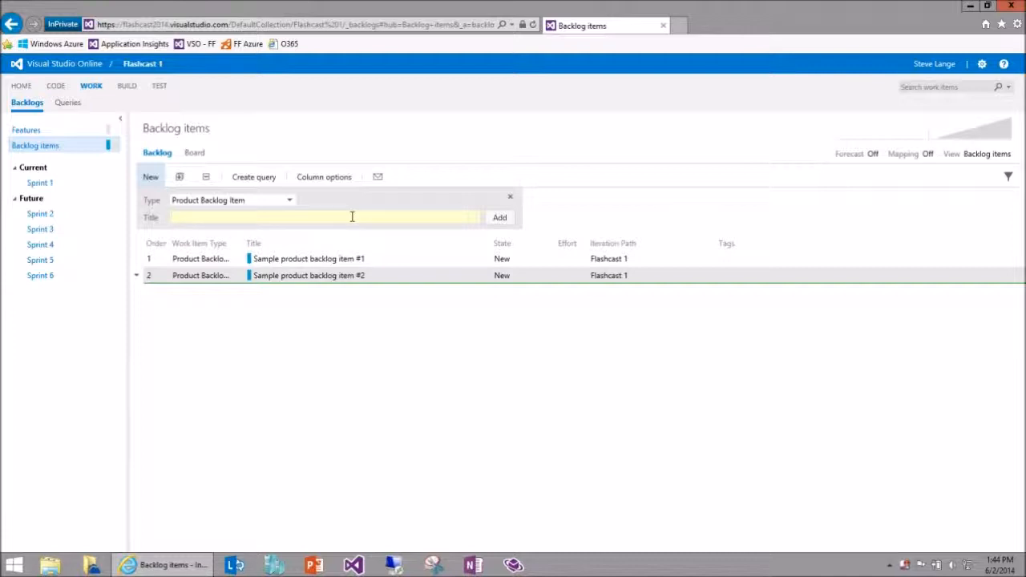
Edit backlog item #1 with effort 7, a team member as assignee and the tag "This is a tag", and save it.
left_click_drag(332, 279, 337, 265)
double_click(337, 264)
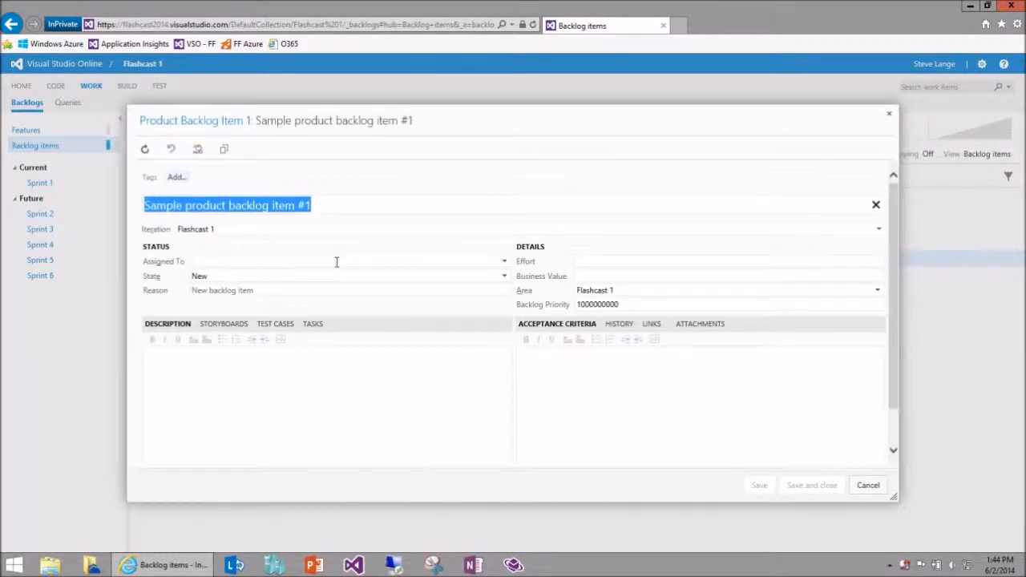
left_click(607, 261)
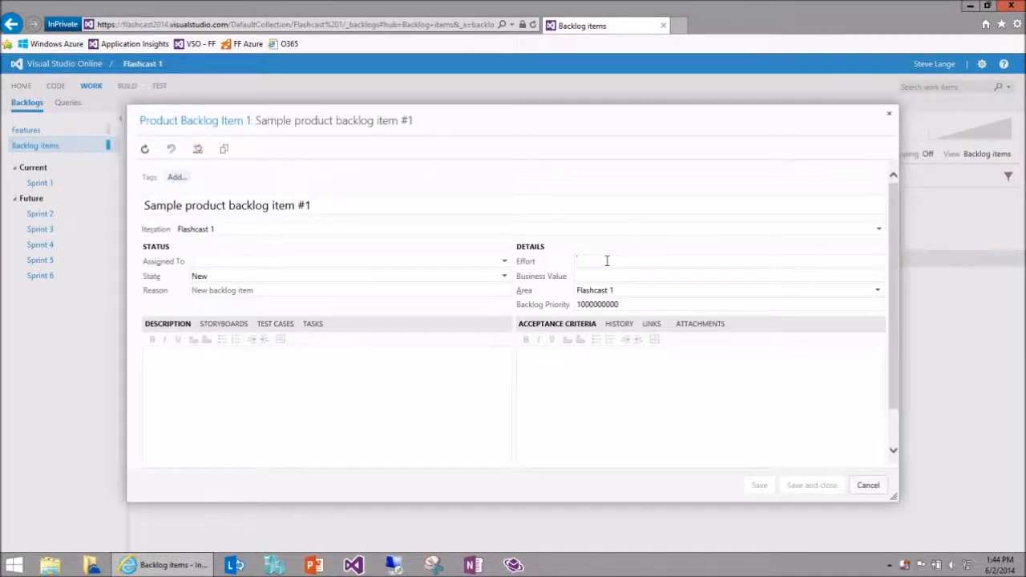
type("7")
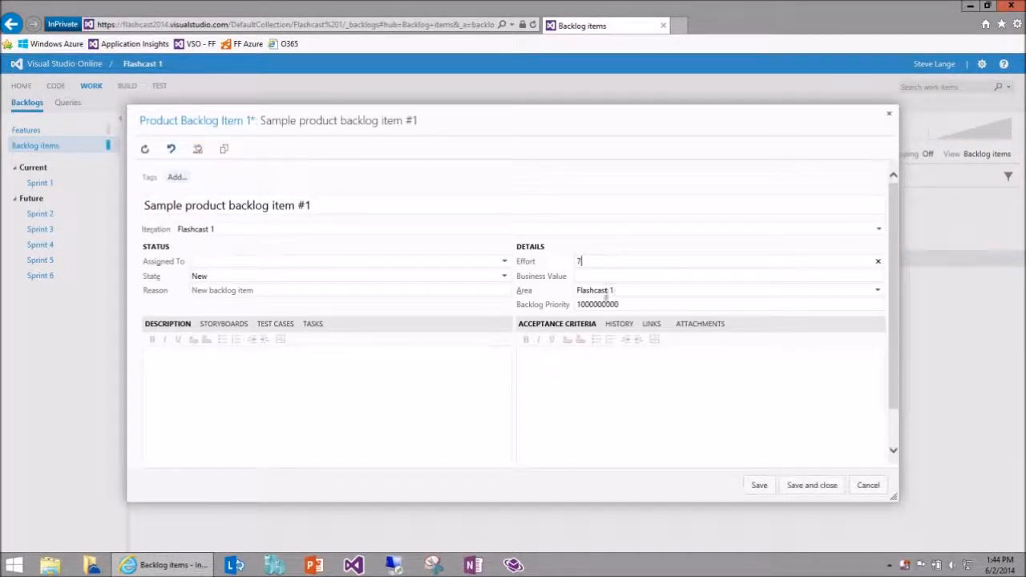
left_click(505, 261)
left_click(441, 317)
left_click(176, 177)
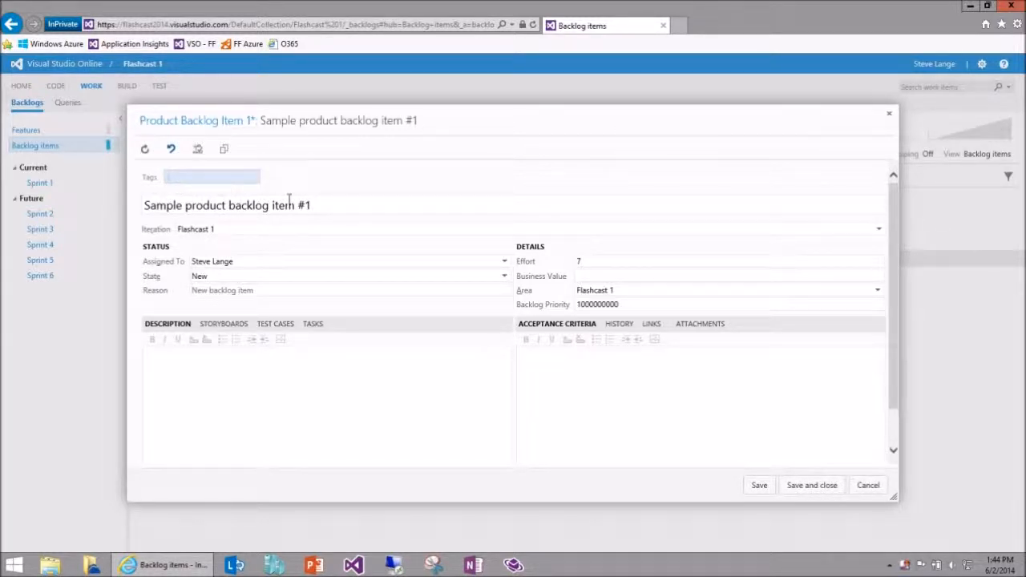
type("This is a tag")
key("Return")
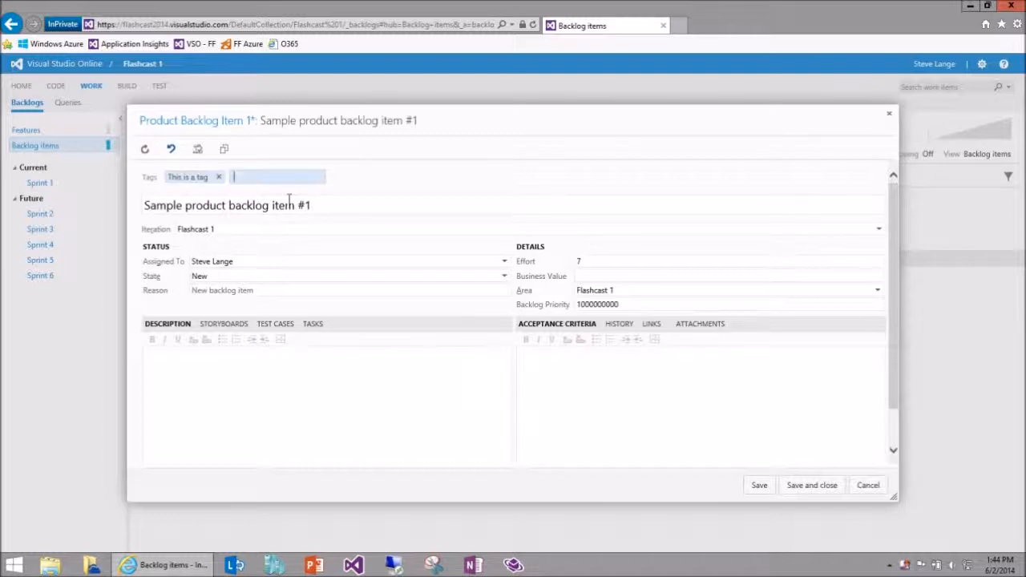
left_click(812, 485)
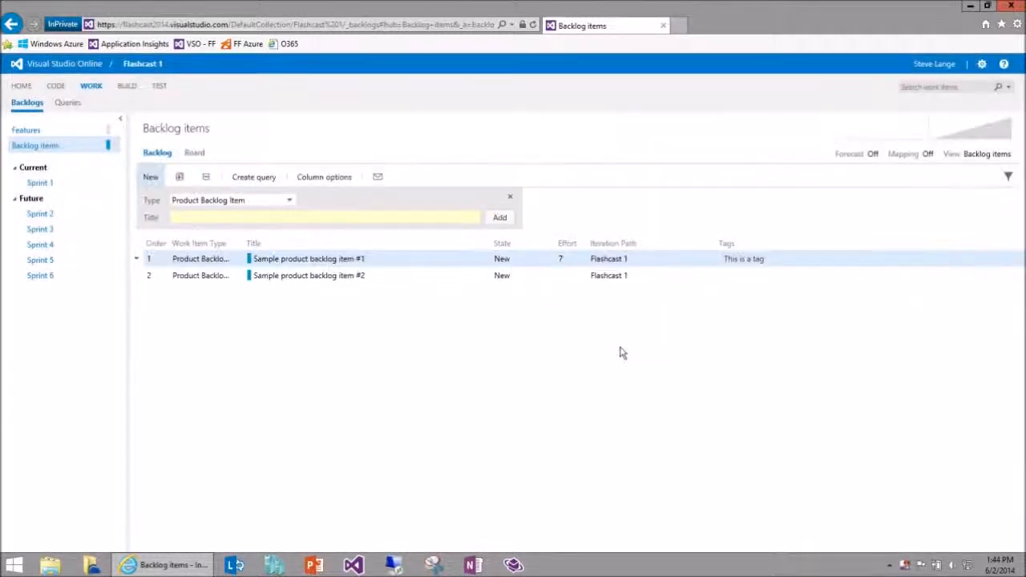
Set the effort of backlog item #2 to 5 and reorder it above item #1 in the backlog.
double_click(568, 275)
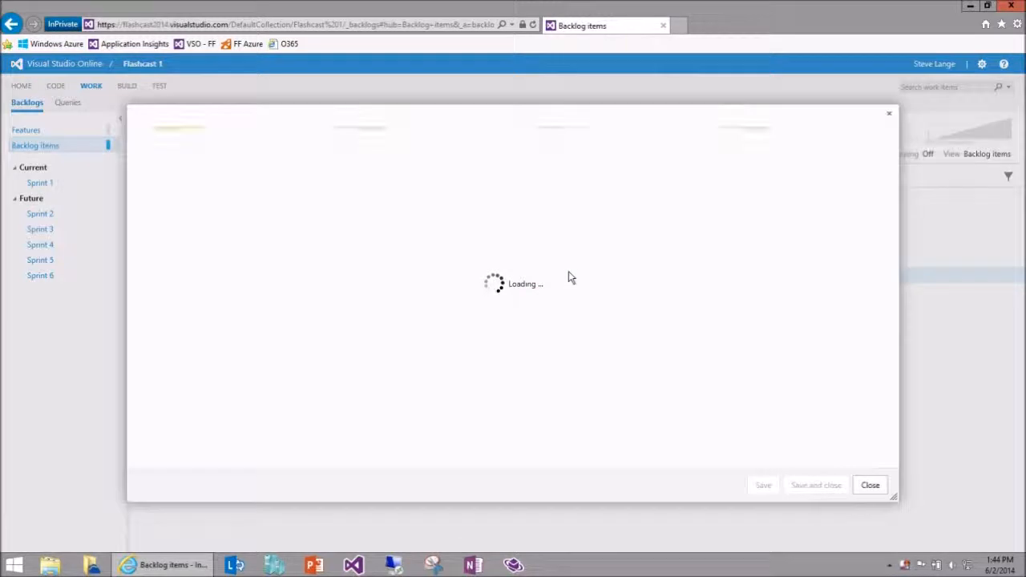
left_click(654, 261)
type("5")
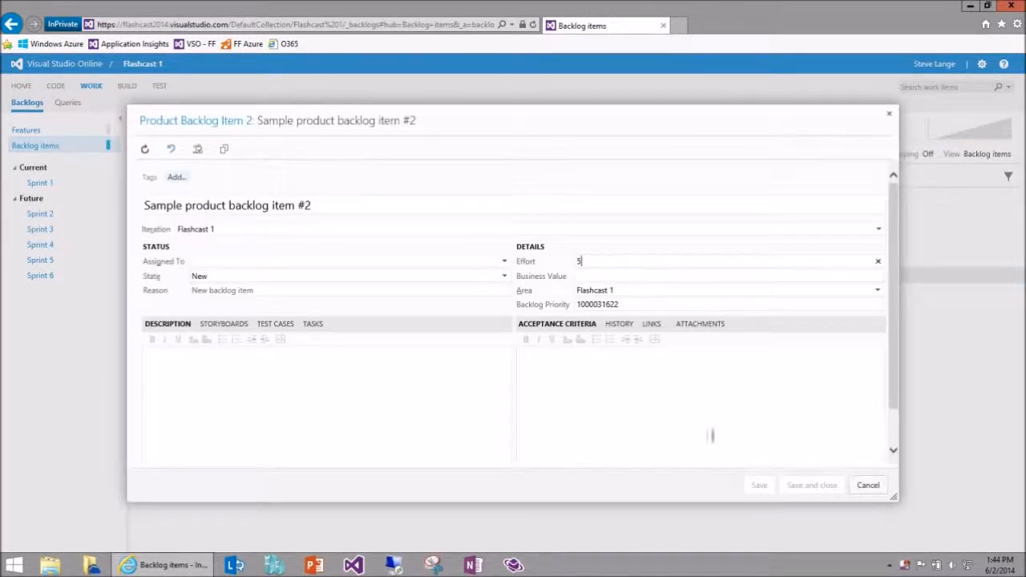
left_click(809, 486)
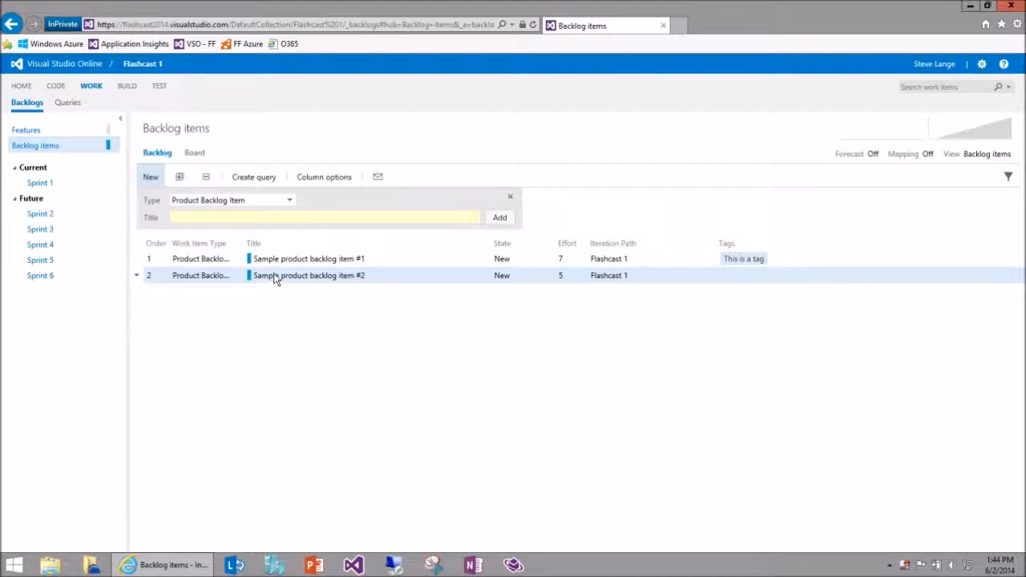
left_click_drag(274, 279, 290, 258)
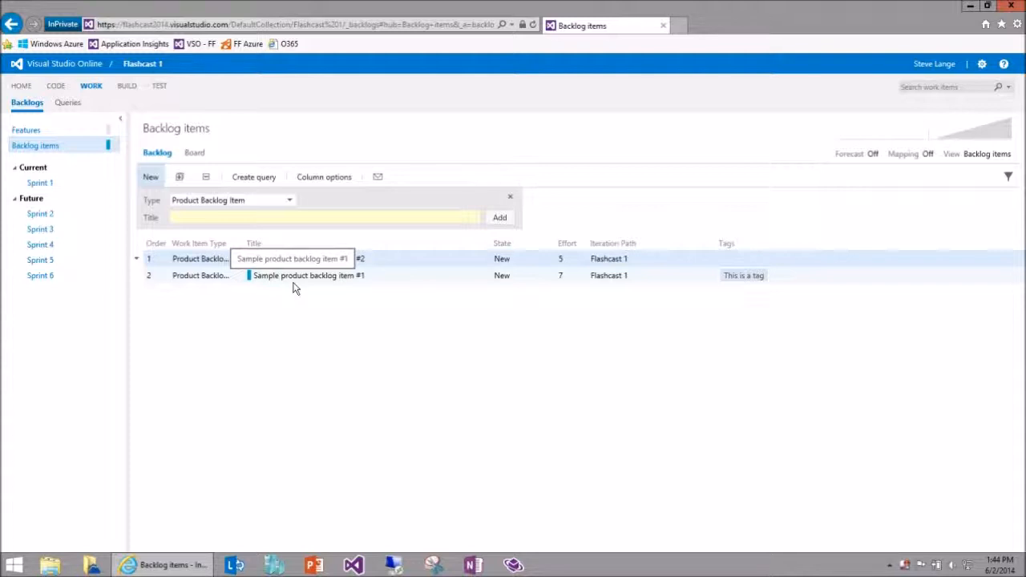
On the backlog board, move item #2 to Approved and item #1 to Committed, and view the cumulative flow chart.
left_click(211, 157)
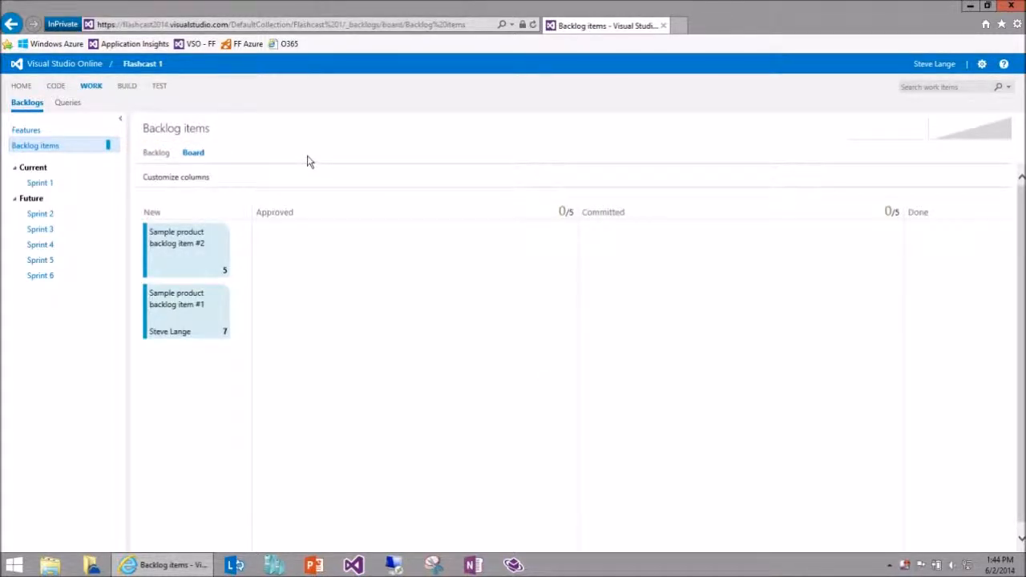
left_click_drag(174, 268, 381, 274)
left_click_drag(184, 261, 678, 293)
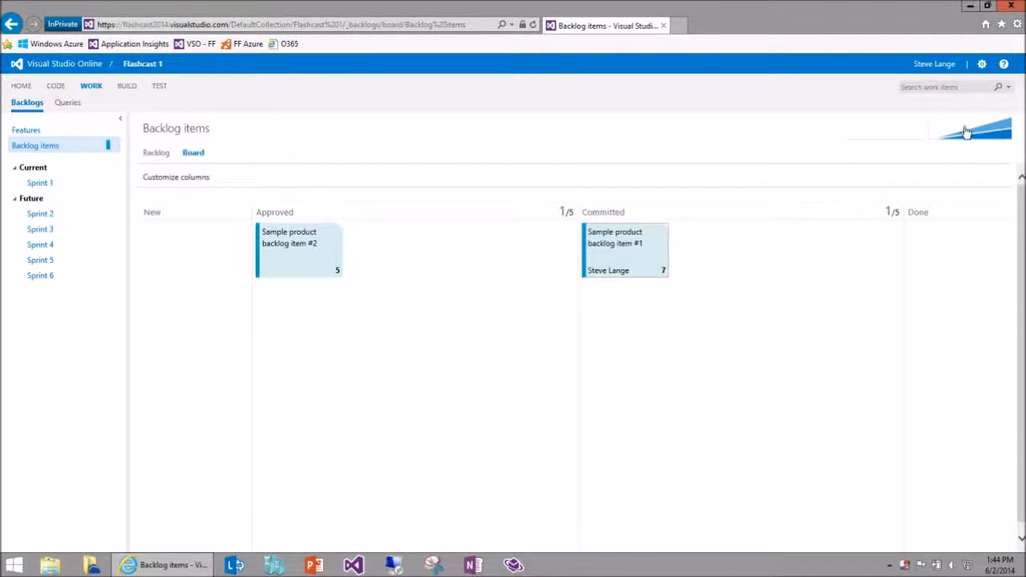
left_click(991, 136)
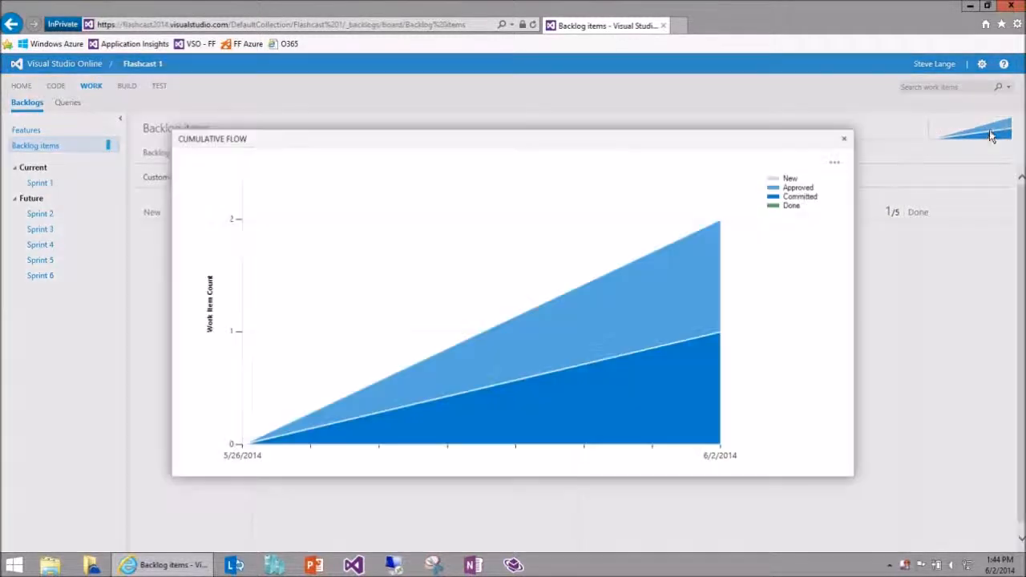
left_click(846, 142)
Return to the backlog list and assign Sample product backlog item #2 to Sprint 1.
left_click(154, 153)
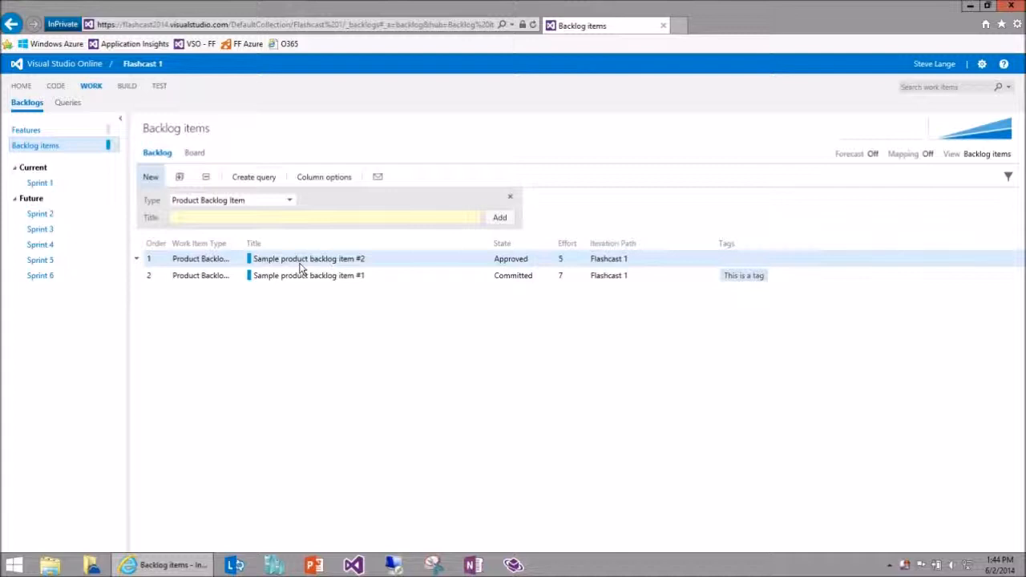
left_click_drag(301, 267, 46, 186)
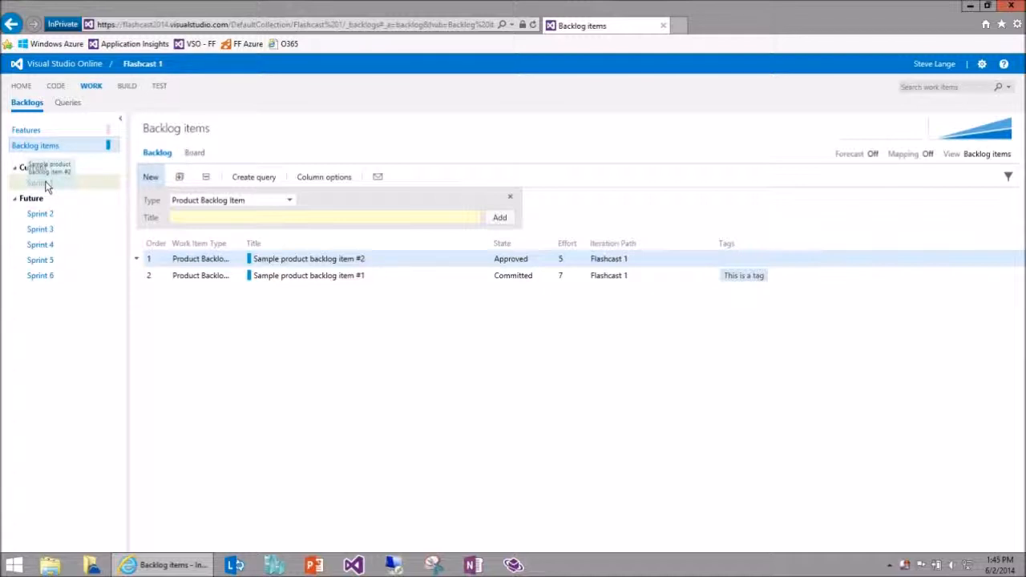
left_click_drag(46, 186, 46, 185)
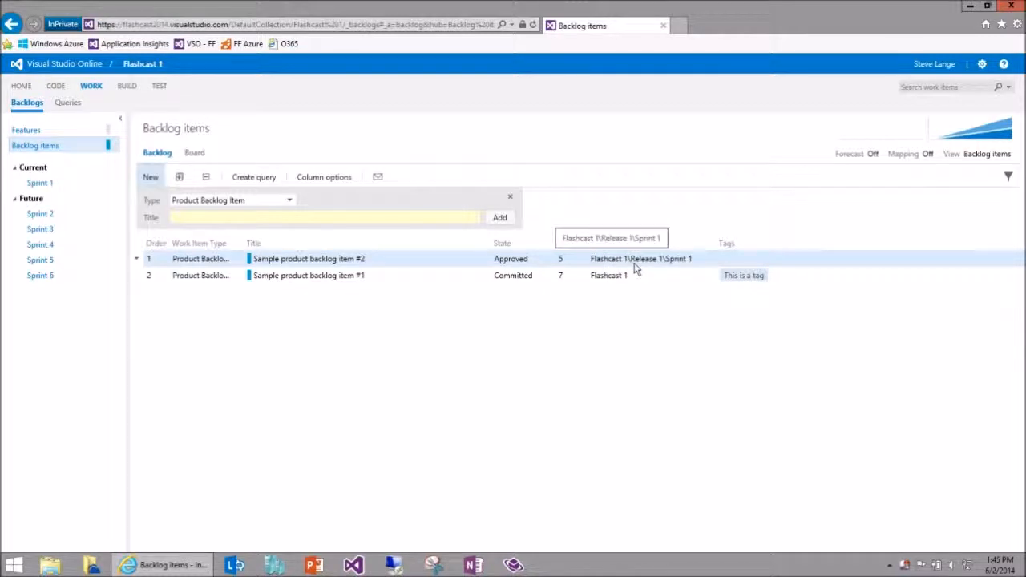
Open Sprint 1 and add a task titled "Sample task 1" with 3 hours of remaining work under Sample product backlog item #2.
left_click(38, 185)
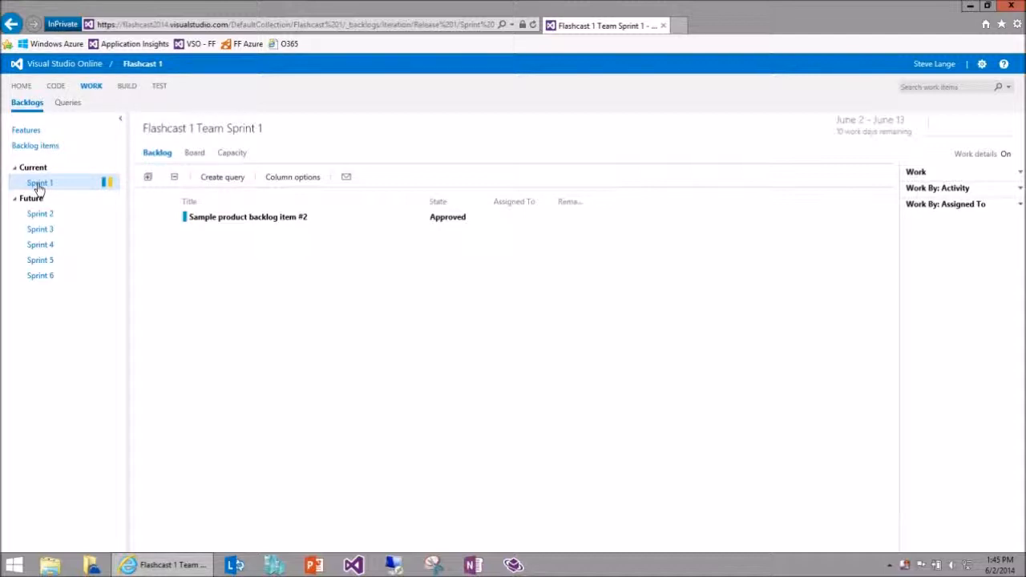
left_click(233, 225)
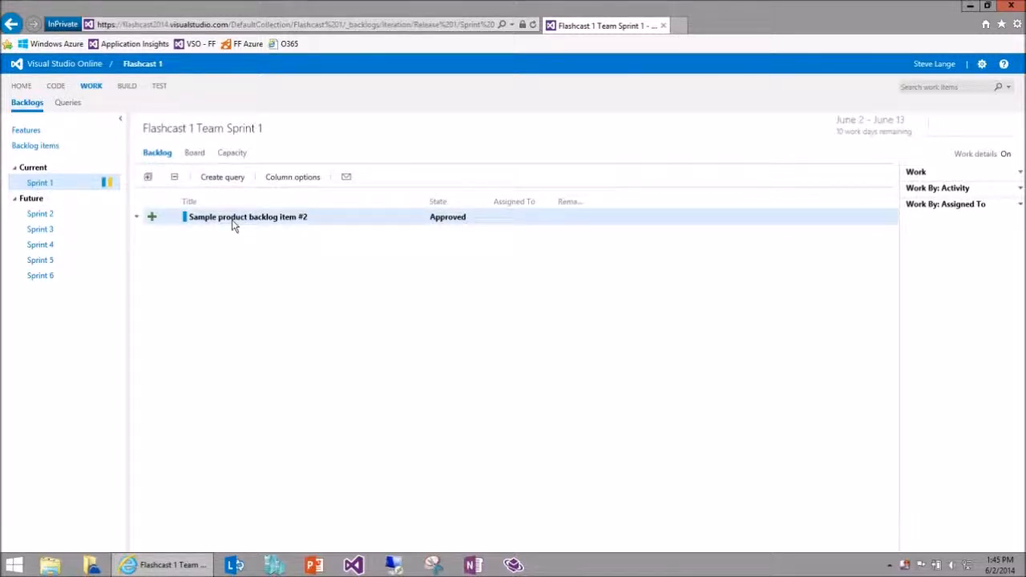
left_click(151, 219)
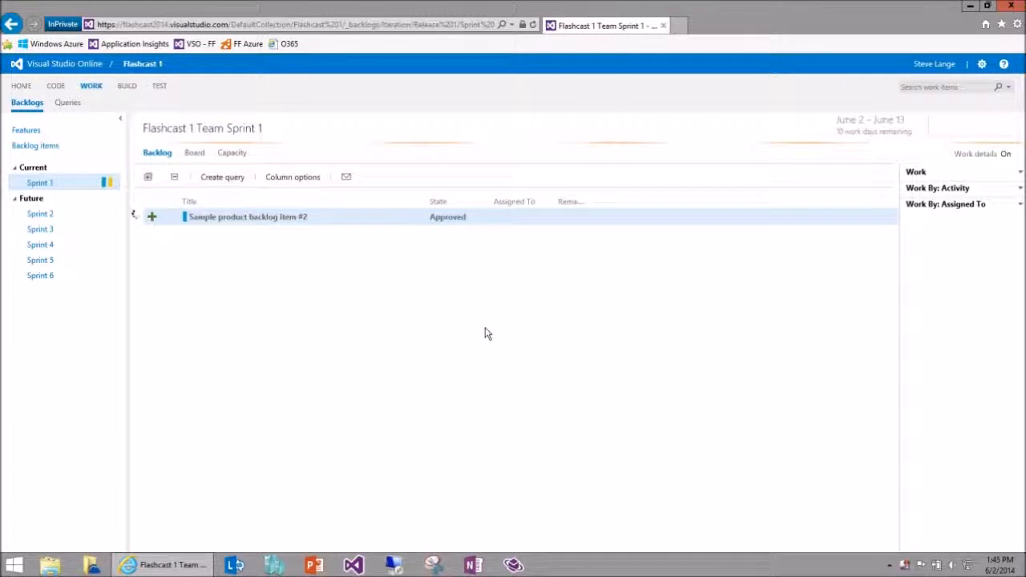
type("Sample task 1")
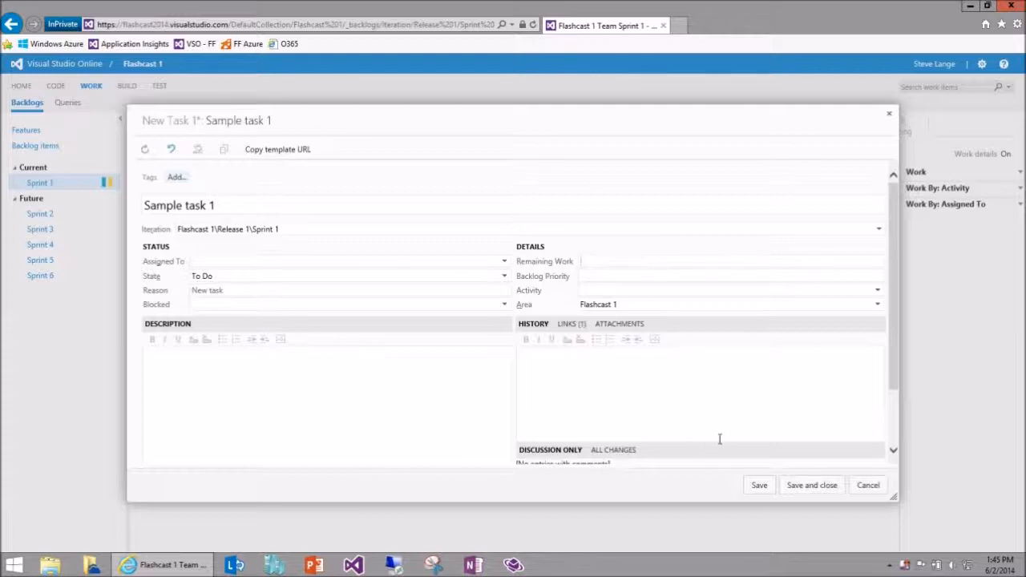
left_click(812, 485)
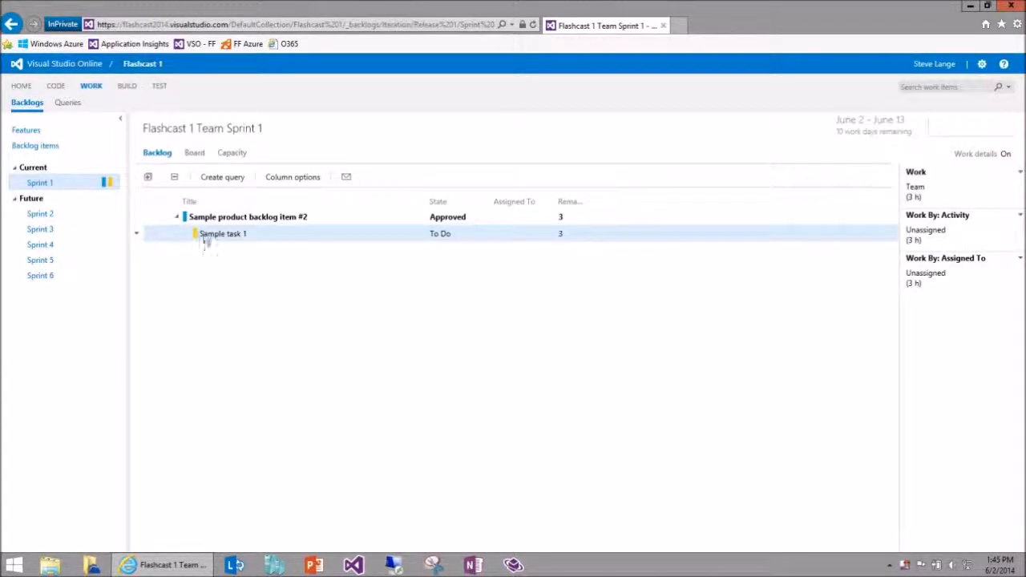
Add a second task titled "Sample task 2" with 3 hours of remaining work to the same backlog item.
left_click(151, 218)
type("Sample task 2")
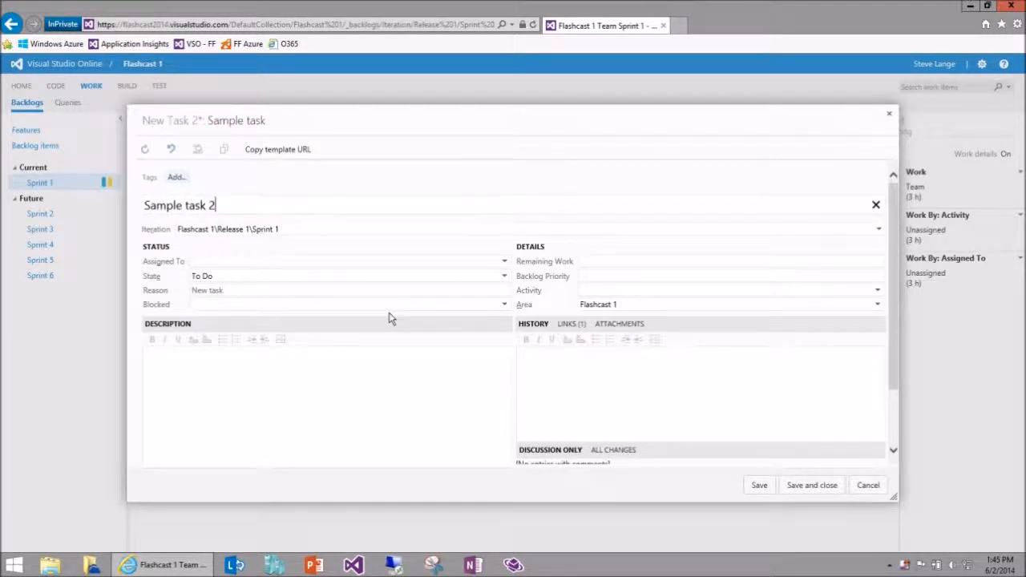
left_click(614, 261)
type("3")
left_click(802, 493)
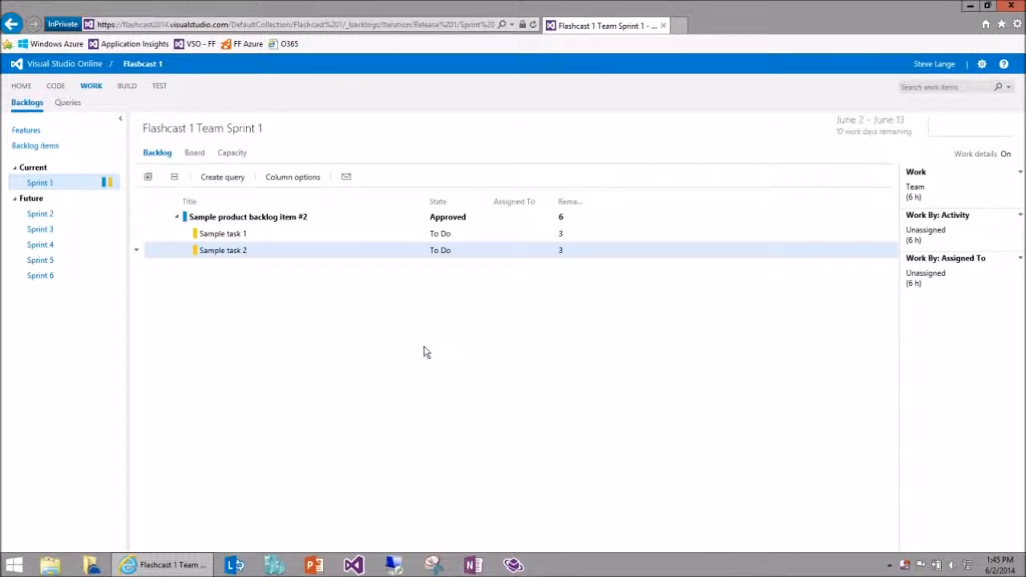
Review the backlog item with its child tasks, the sprint's dates and the work details.
left_click(280, 218)
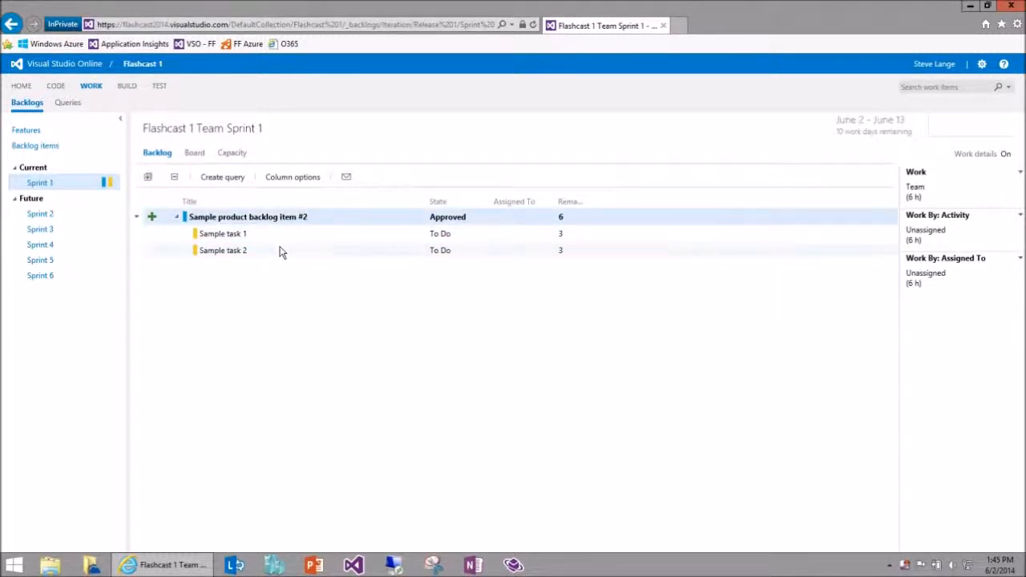
left_click(283, 237)
left_click(281, 252)
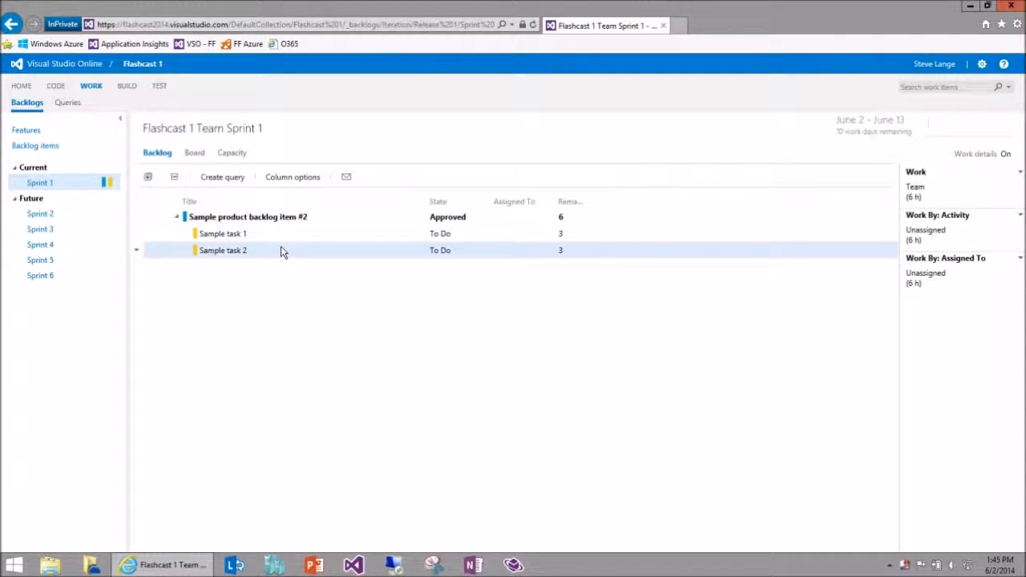
left_click(281, 236)
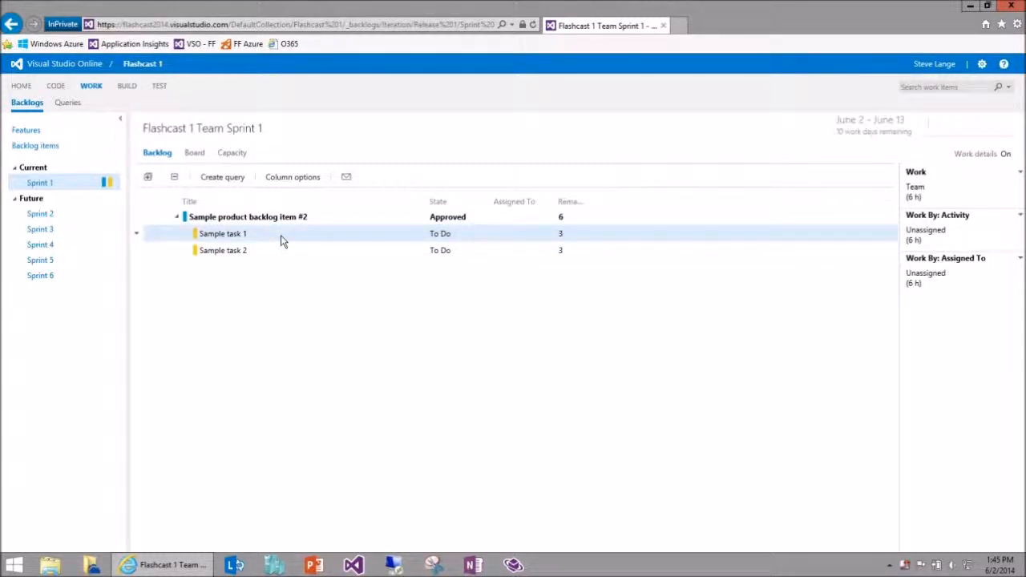
left_click_drag(837, 132, 893, 133)
left_click(892, 131)
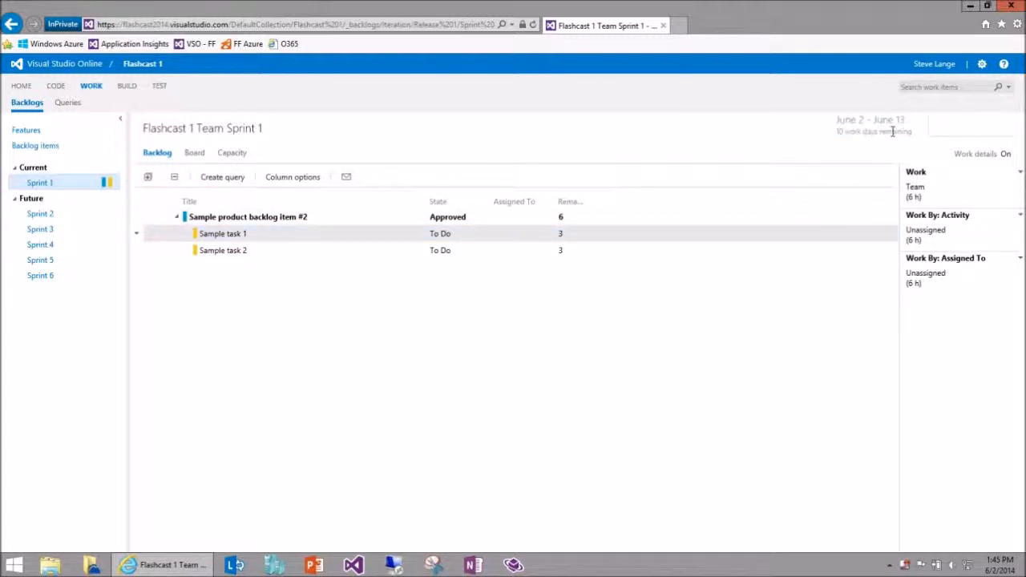
left_click(904, 210)
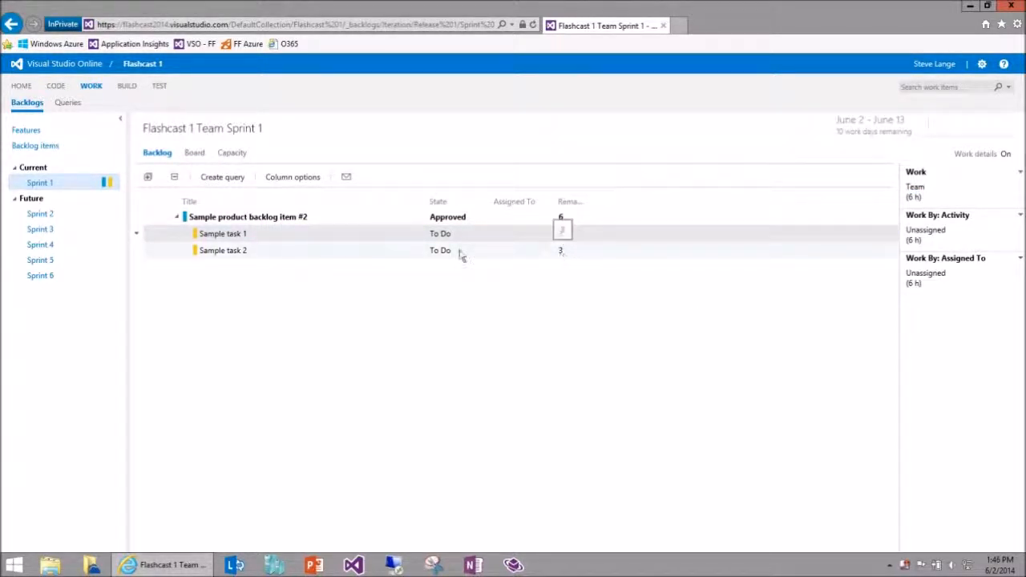
Set the team member's capacity per day to 2 for Sprint 1, save it, and check the team's work against capacity.
left_click(238, 154)
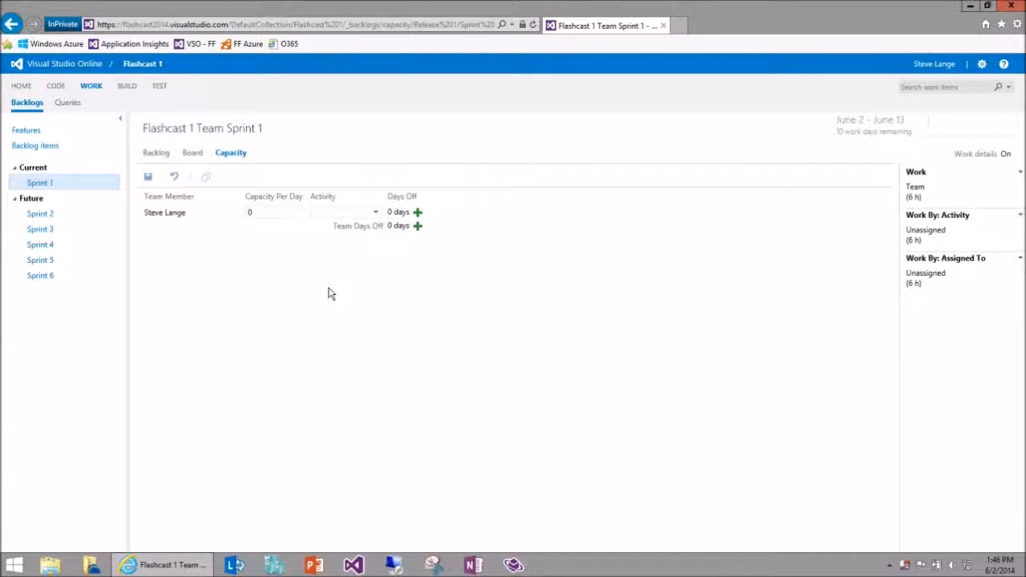
left_click(274, 212)
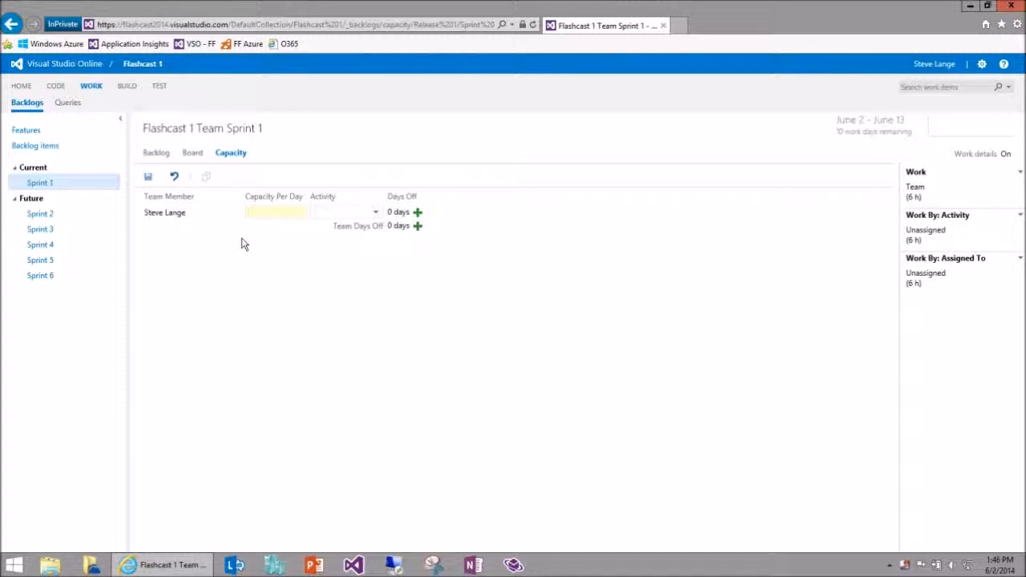
type("2")
left_click(148, 178)
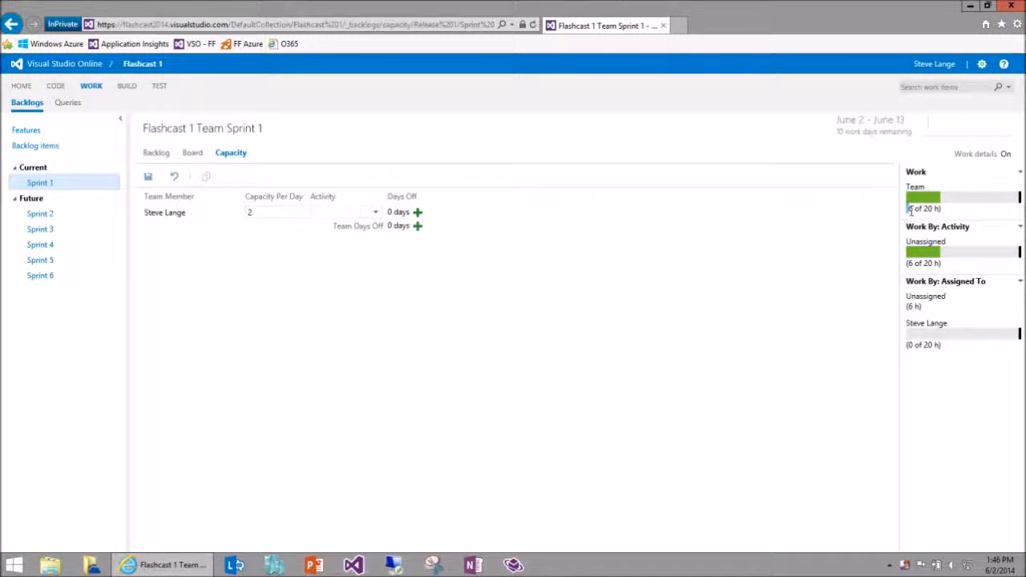
double_click(923, 208)
On the Sprint 1 task board, move Sample task 1 to In Progress, assign it to the team member and set its remaining work to 1.
left_click(156, 153)
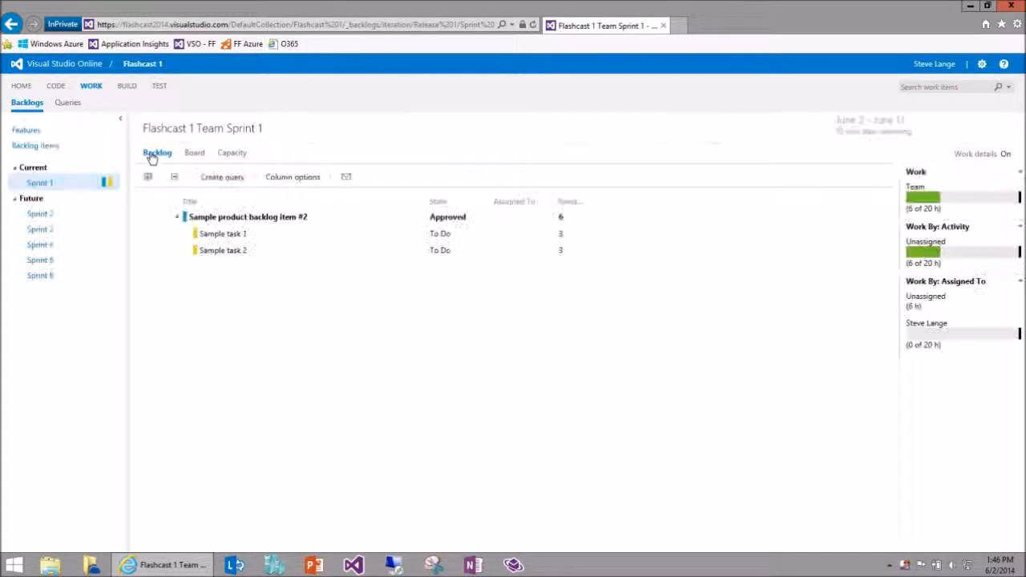
left_click(197, 161)
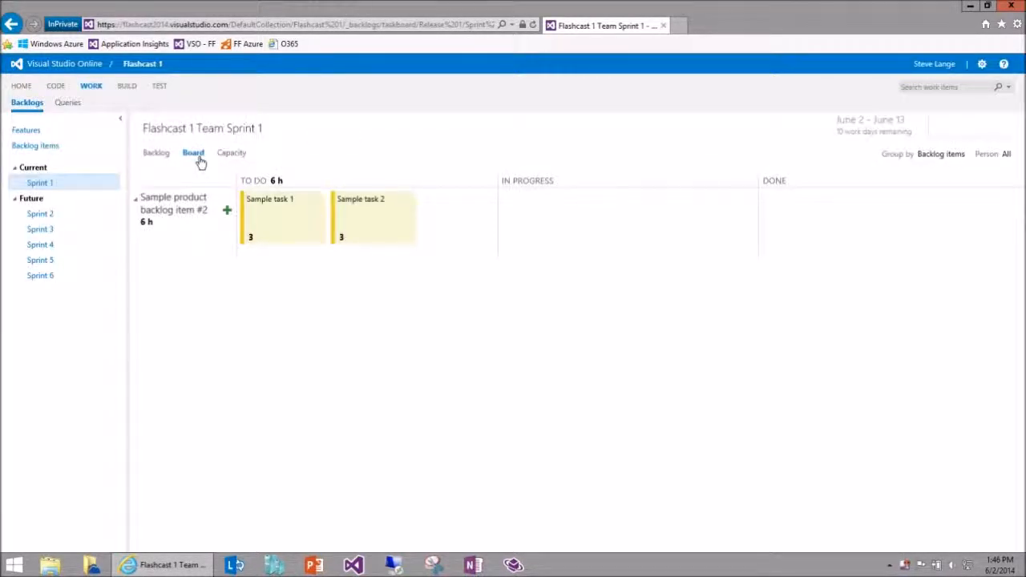
left_click_drag(270, 222, 536, 269)
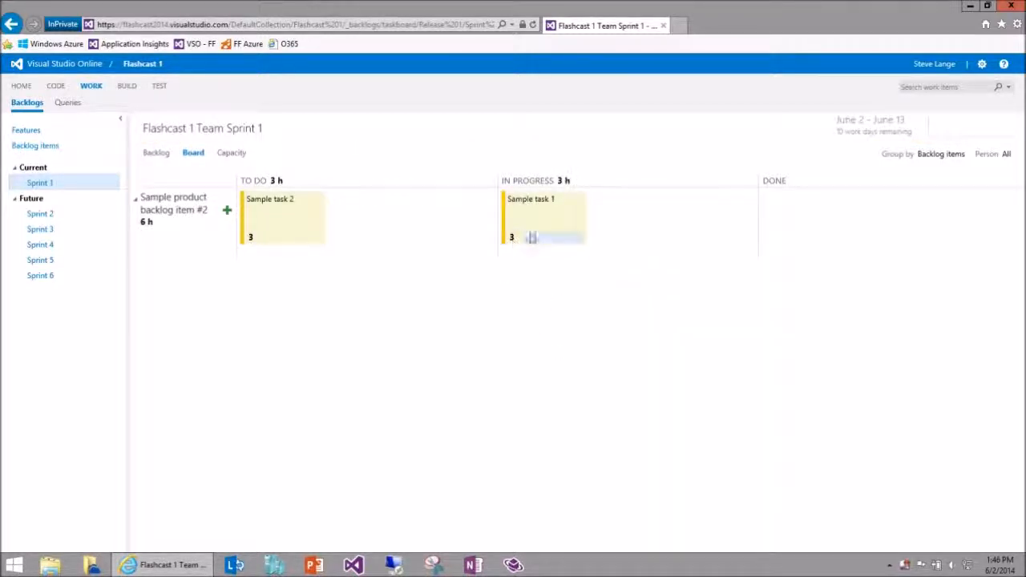
left_click(544, 237)
left_click(545, 267)
left_click(513, 238)
left_click(515, 271)
Move Sample task 2 to In Progress, check the sprint backlog, and open the product backlog items.
left_click_drag(277, 222, 569, 230)
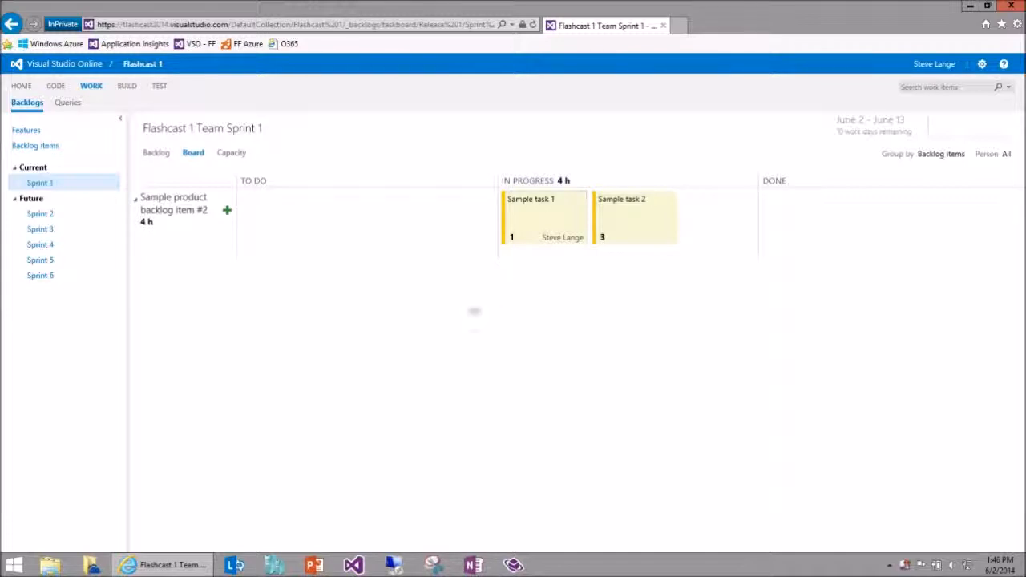
left_click(158, 159)
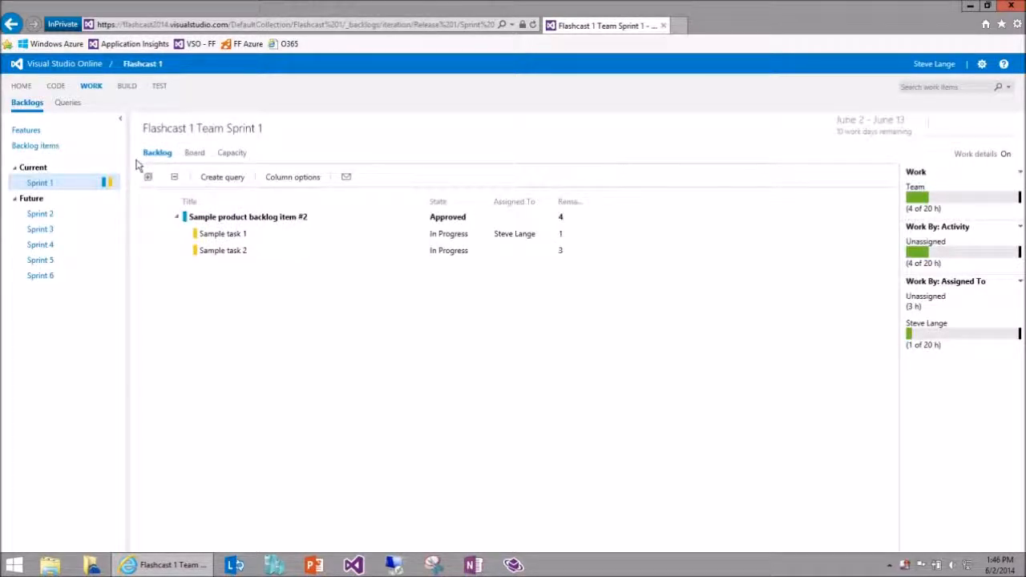
left_click(45, 145)
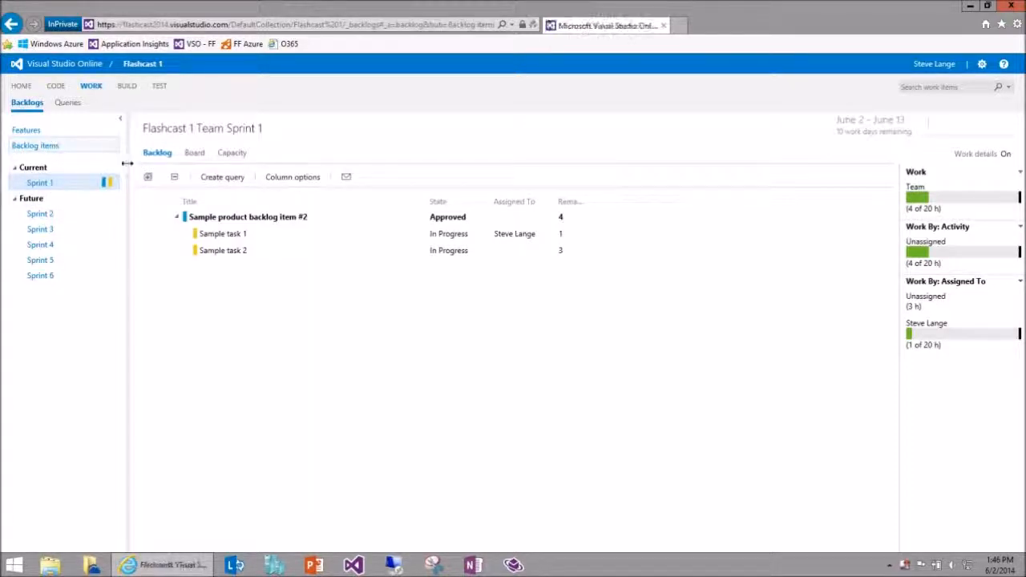